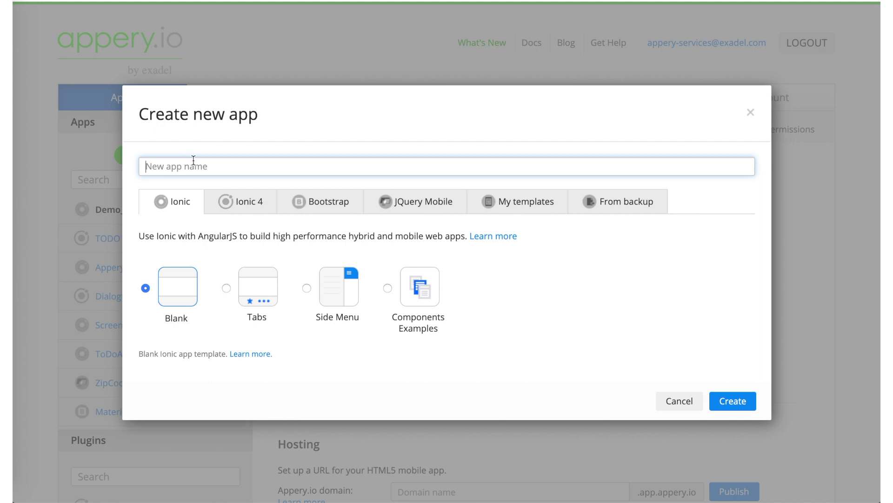
# Create a new app named Ionic4GoogleMaps from the Ionic4 Blank template
pyautogui.click(245, 205)
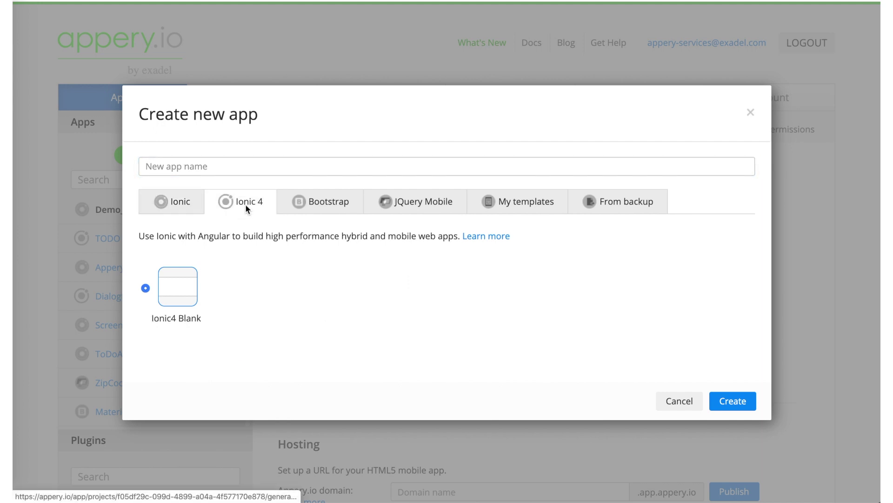
pyautogui.click(221, 170)
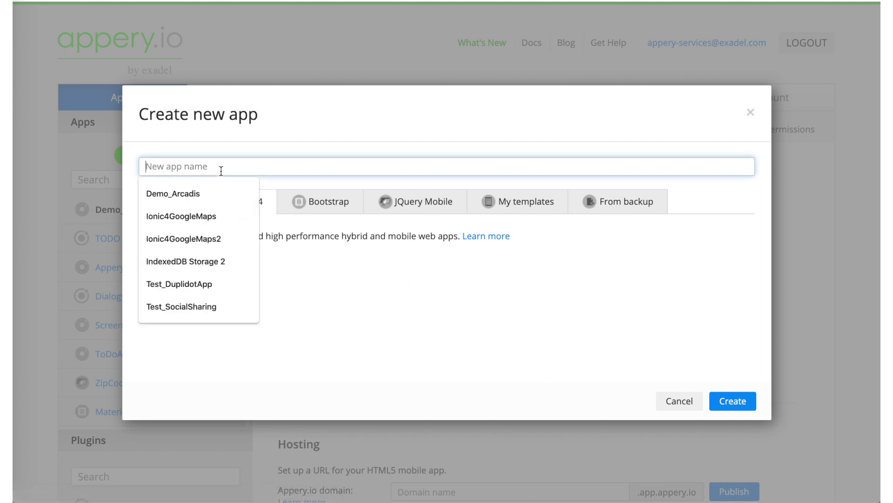
pyautogui.write('Ionic4GoogleMaps')
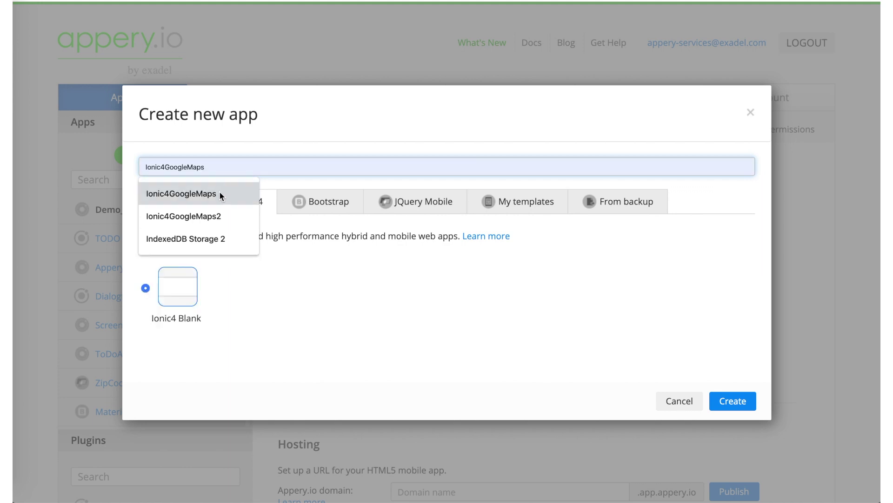
pyautogui.click(219, 191)
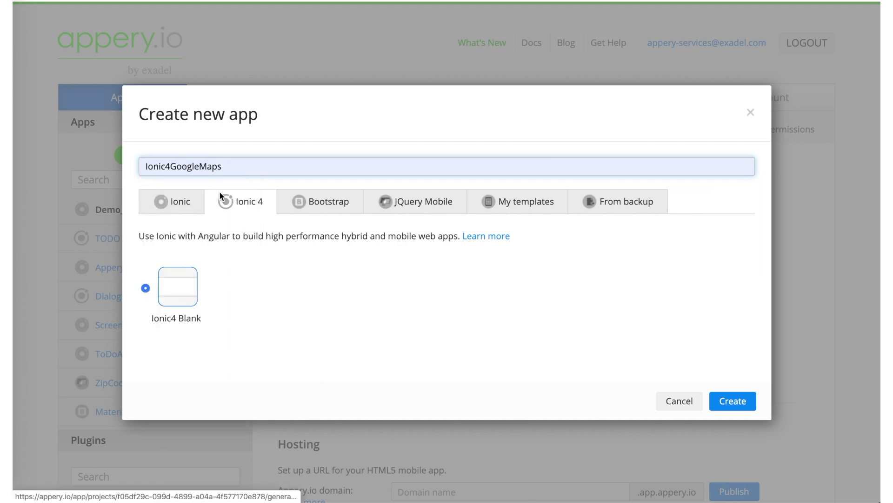
pyautogui.click(731, 402)
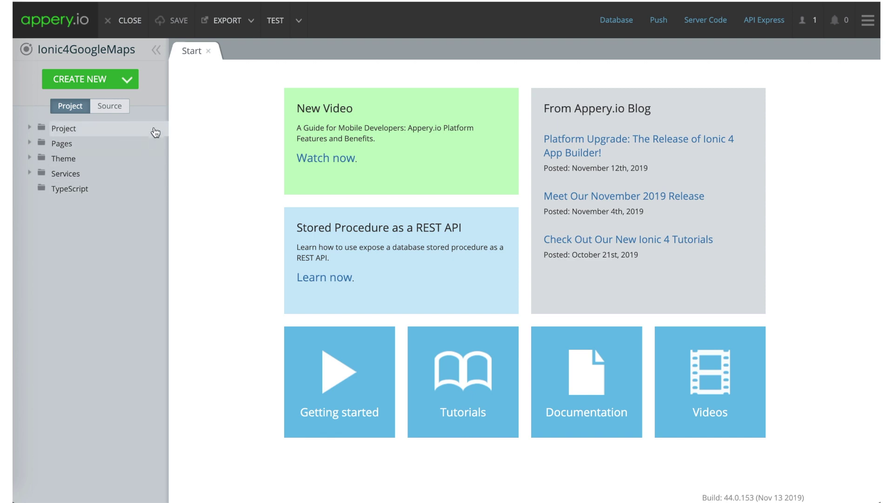
# In the app settings, enter the Google Maps browser API key and enable the Geolocation Cordova plugin
pyautogui.click(78, 128)
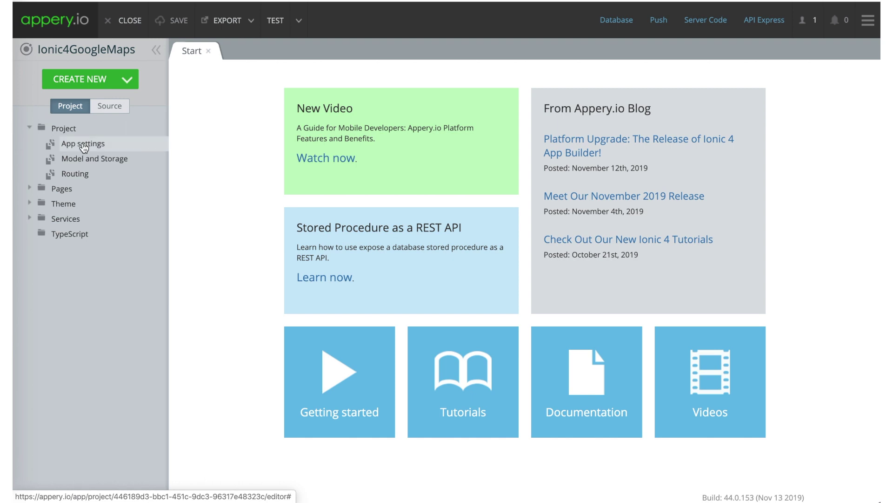
pyautogui.click(84, 146)
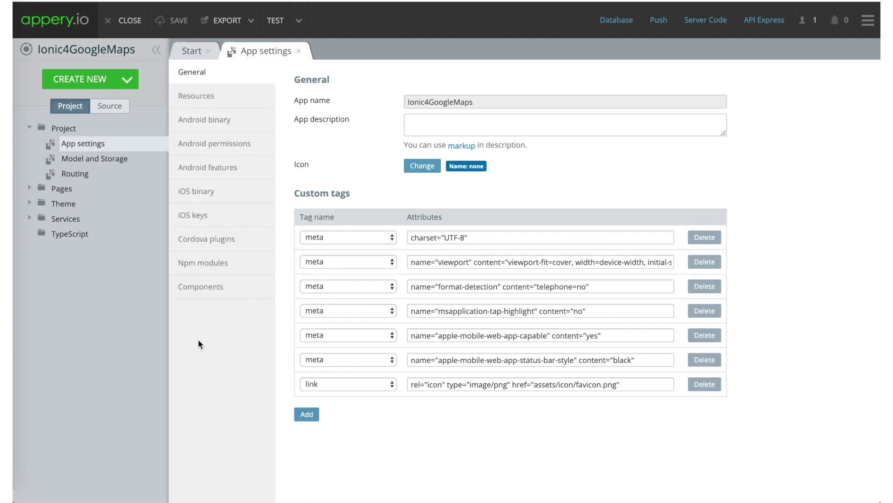
pyautogui.click(213, 295)
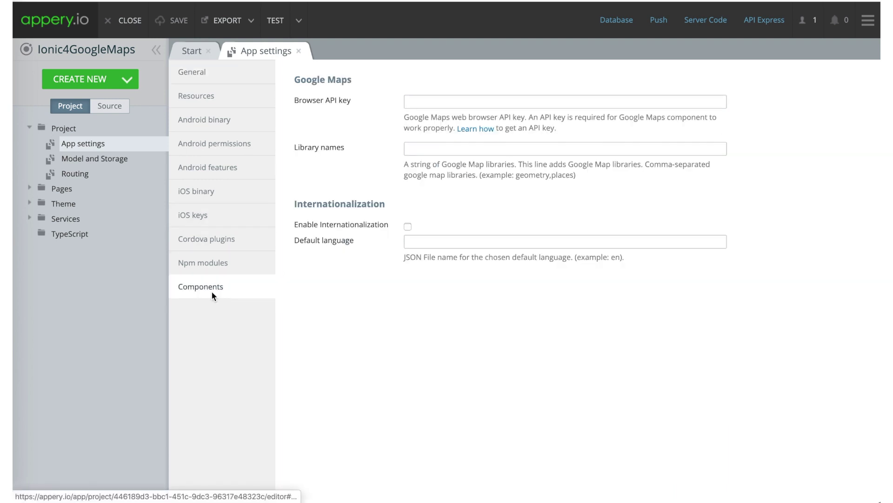
pyautogui.click(441, 100)
pyautogui.hotkey('ctrl', 'v')
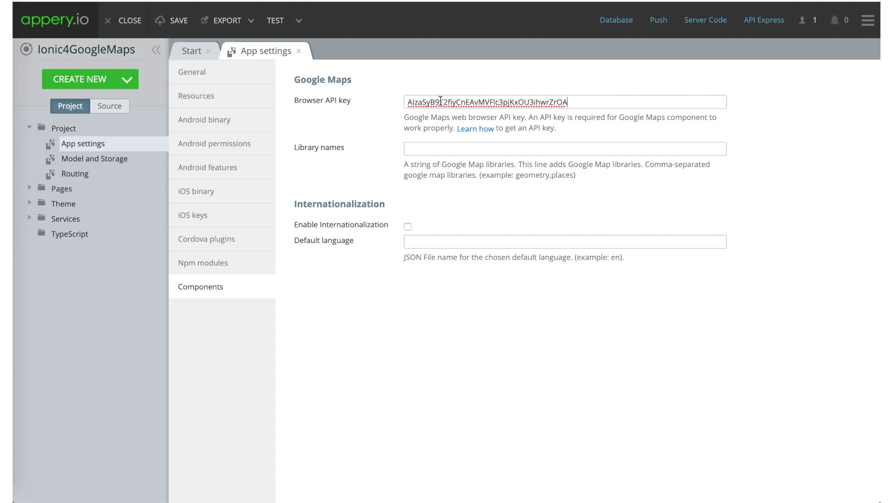
pyautogui.click(222, 242)
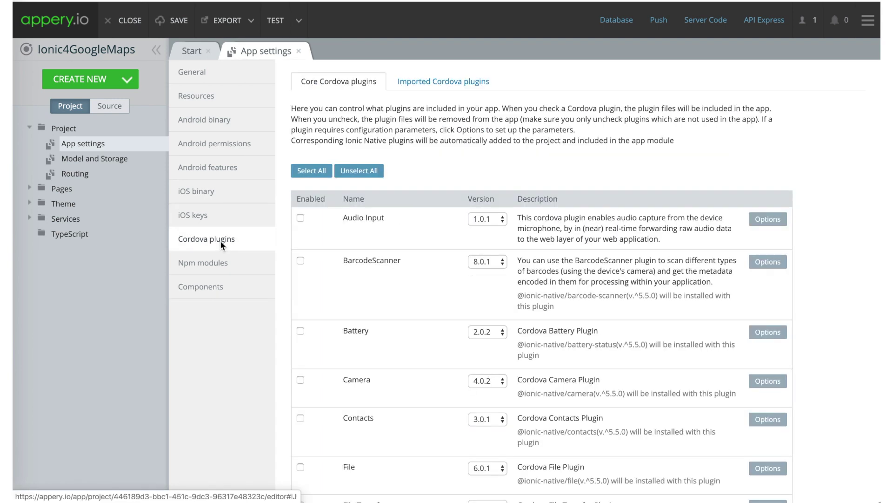
pyautogui.scroll(-5, 373, 296)
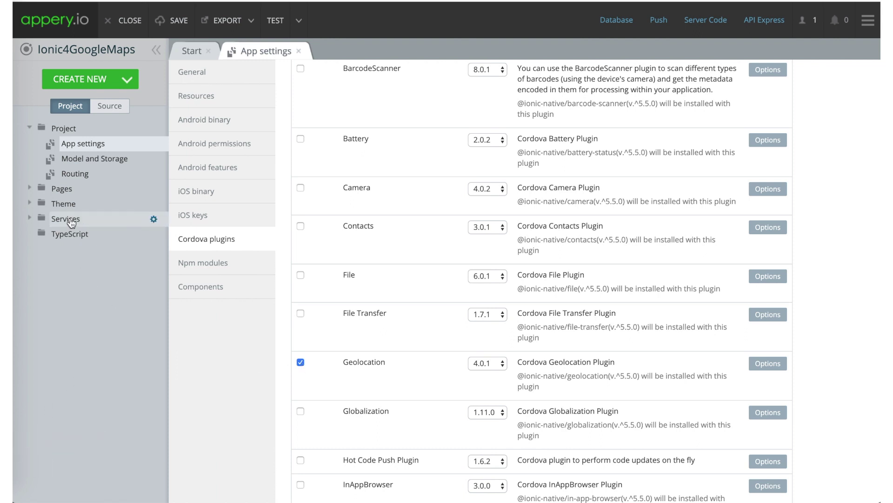
# Open the Screen1 page and set its toolbar title text to "Google Maps App"
pyautogui.click(62, 189)
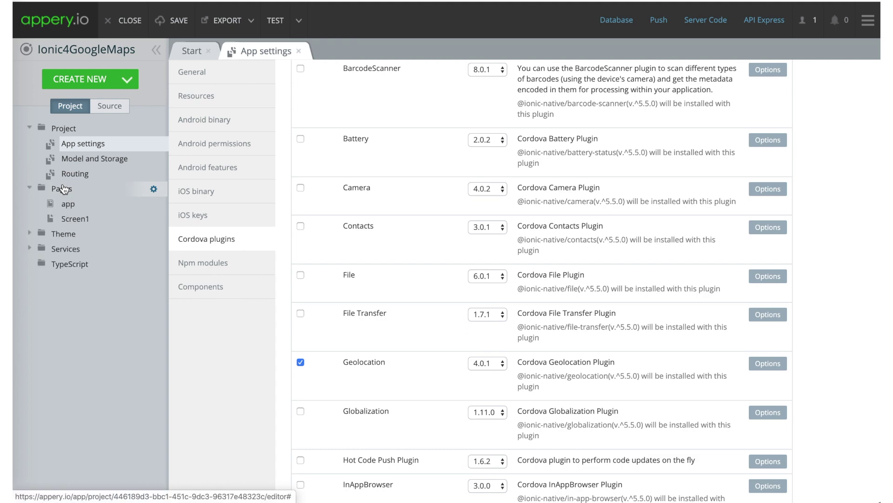
pyautogui.click(80, 218)
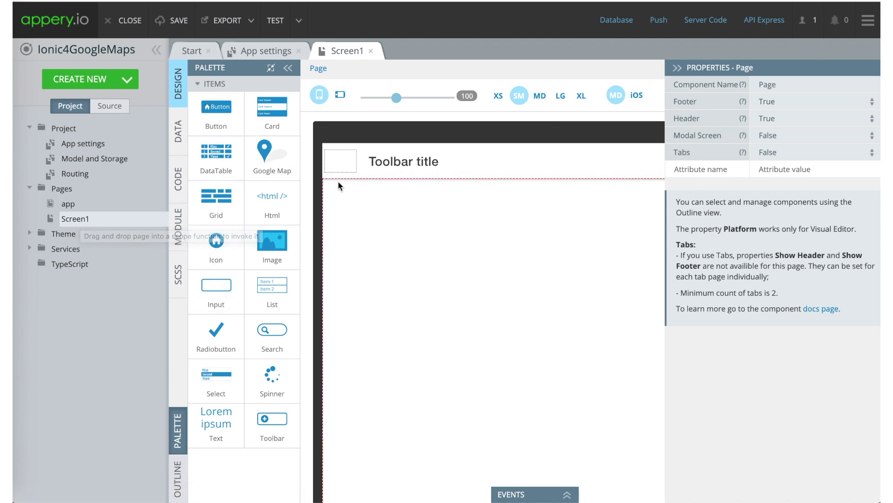
pyautogui.click(443, 162)
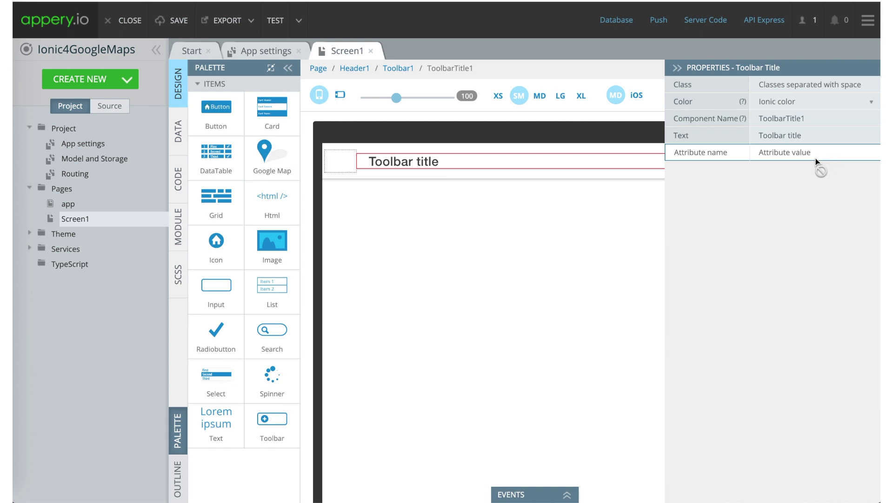
pyautogui.click(804, 137)
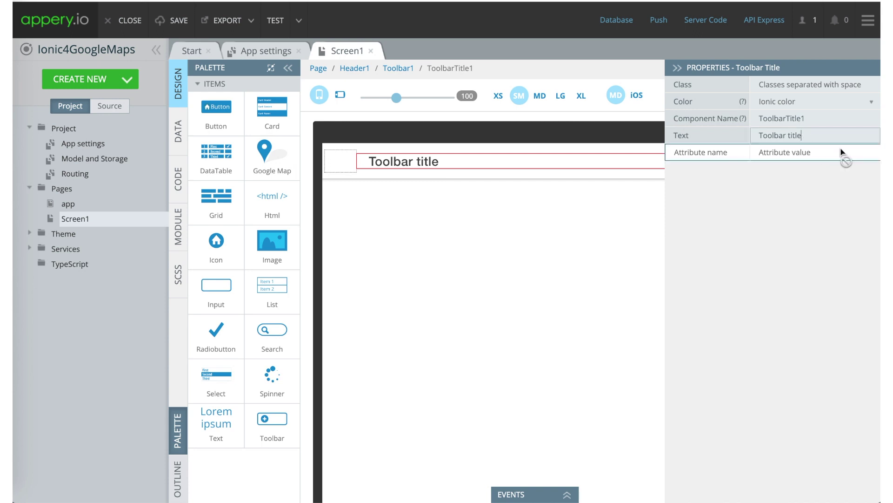
pyautogui.press('BackSpace')
pyautogui.press('BackSpace')
pyautogui.press('BackSpace')
pyautogui.press('BackSpace')
pyautogui.press('BackSpace')
pyautogui.press('BackSpace')
pyautogui.press('BackSpace')
pyautogui.press('BackSpace')
pyautogui.press('BackSpace')
pyautogui.press('BackSpace')
pyautogui.press('BackSpace')
pyautogui.press('BackSpace')
pyautogui.press('BackSpace')
pyautogui.write('Goo')
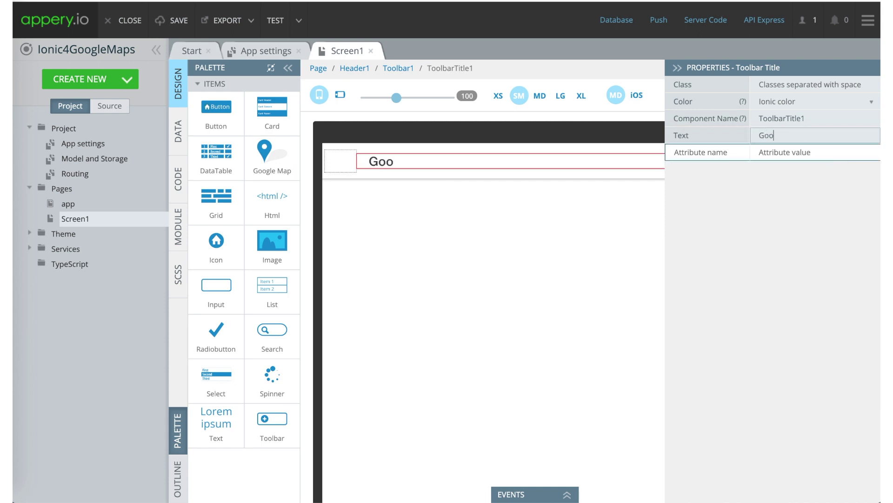
pyautogui.write('gle Maps App')
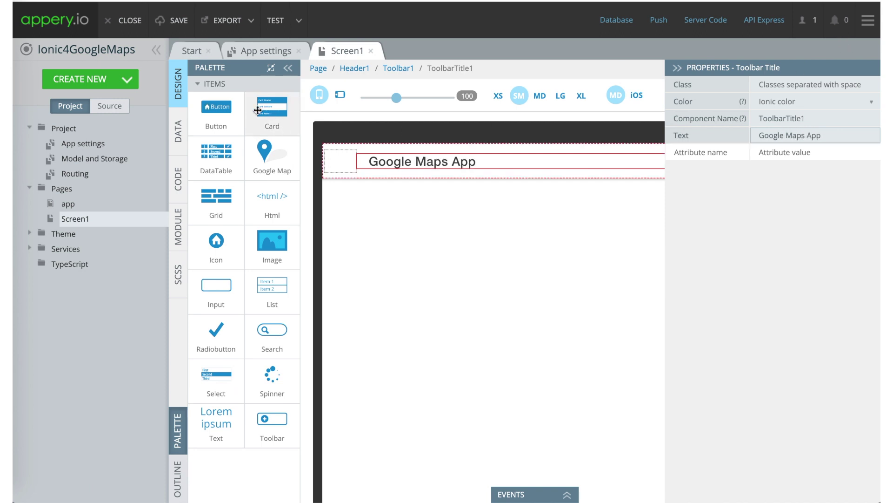
# Add a Button component to Screen1's content area with a Google Map component below it
pyautogui.moveTo(214, 126); pyautogui.dragTo(370, 242)
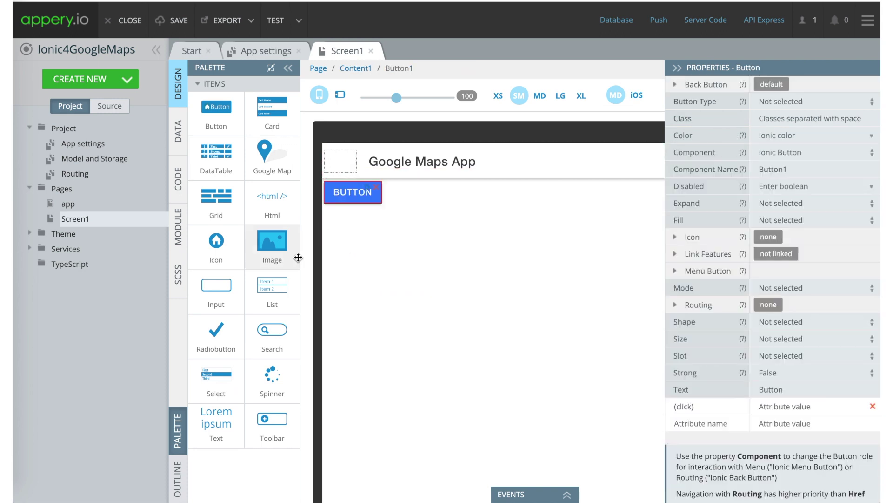
pyautogui.moveTo(271, 170); pyautogui.dragTo(359, 246)
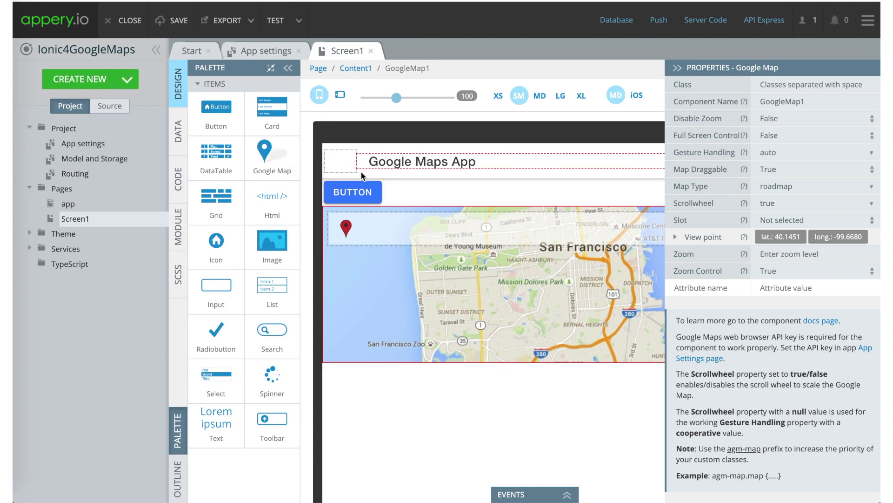
# Set the button's text to "Get Current Position"
pyautogui.click(358, 195)
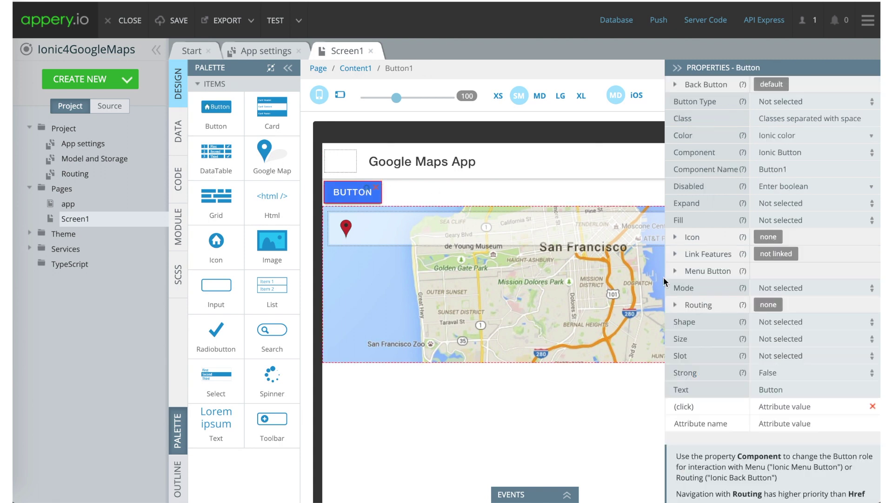
pyautogui.click(796, 390)
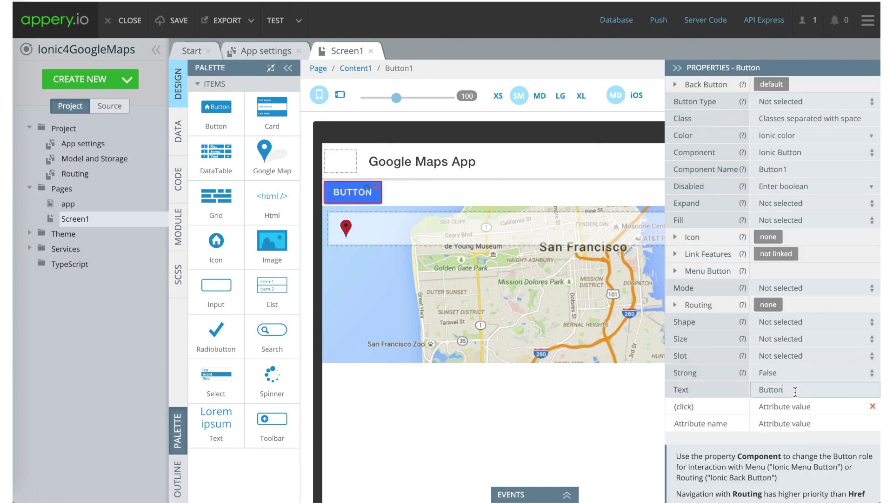
pyautogui.press('BackSpace')
pyautogui.press('BackSpace')
pyautogui.press('BackSpace')
pyautogui.press('BackSpace')
pyautogui.press('BackSpace')
pyautogui.press('BackSpace')
pyautogui.write('Get C')
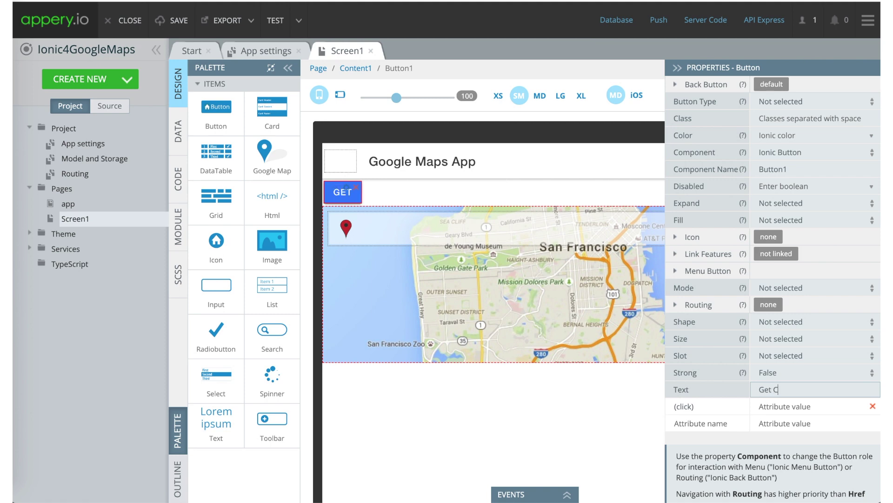
pyautogui.write('urrent Position')
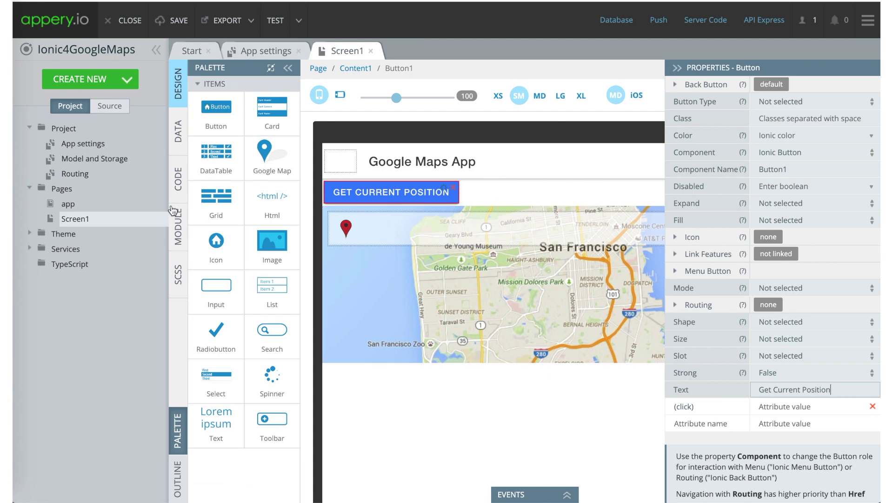
# Add a variable named lat of type Number in Screen1's code
pyautogui.click(178, 181)
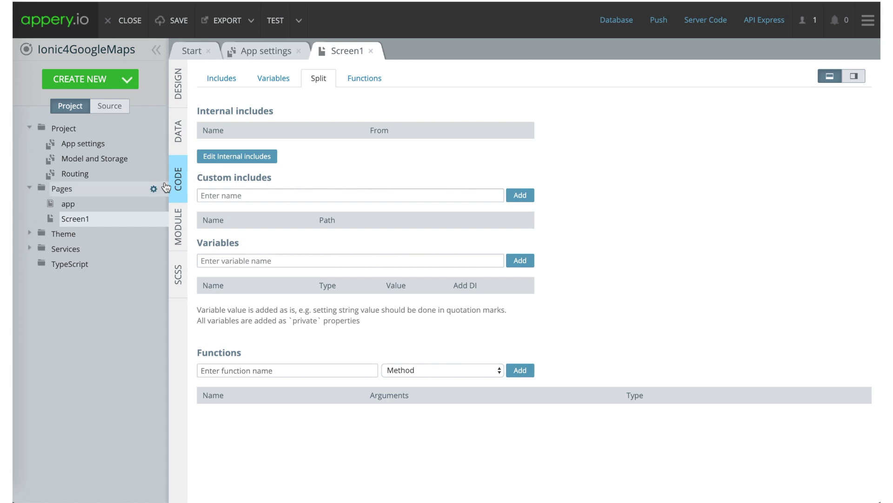
pyautogui.click(217, 263)
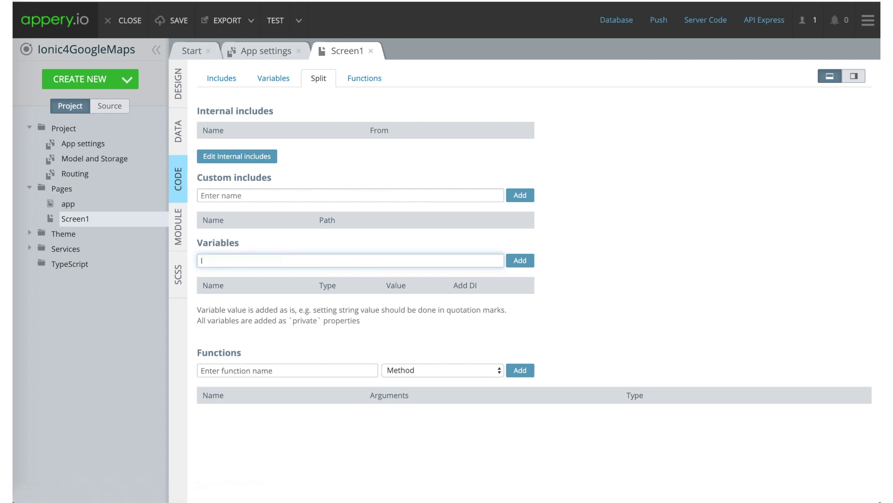
pyautogui.write('lat')
pyautogui.click(520, 263)
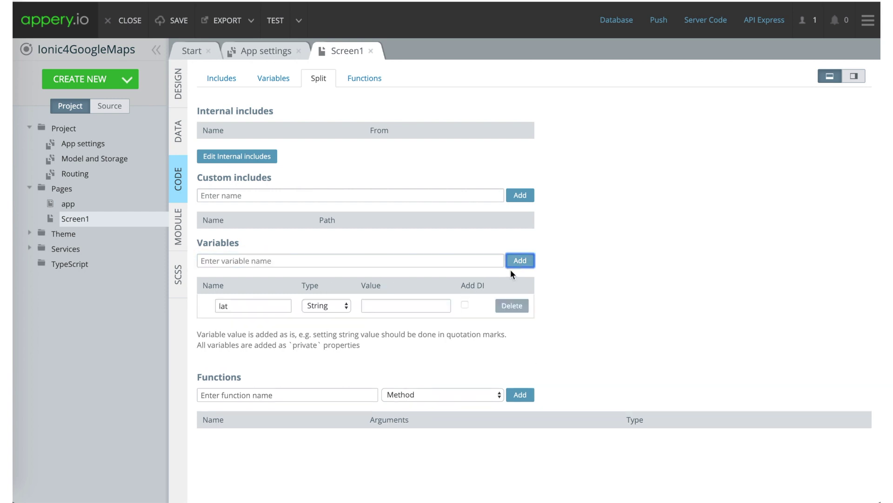
pyautogui.click(337, 305)
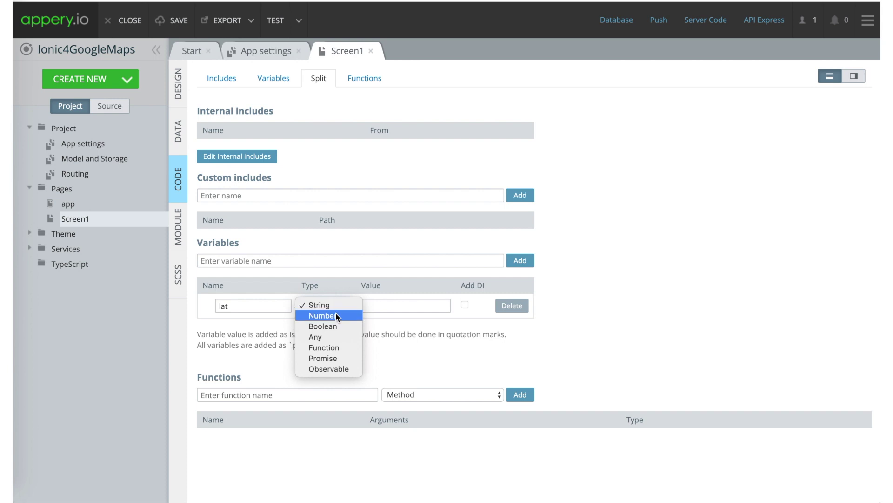
pyautogui.click(336, 312)
# Add a second variable named lng of type Number and save the project
pyautogui.click(279, 260)
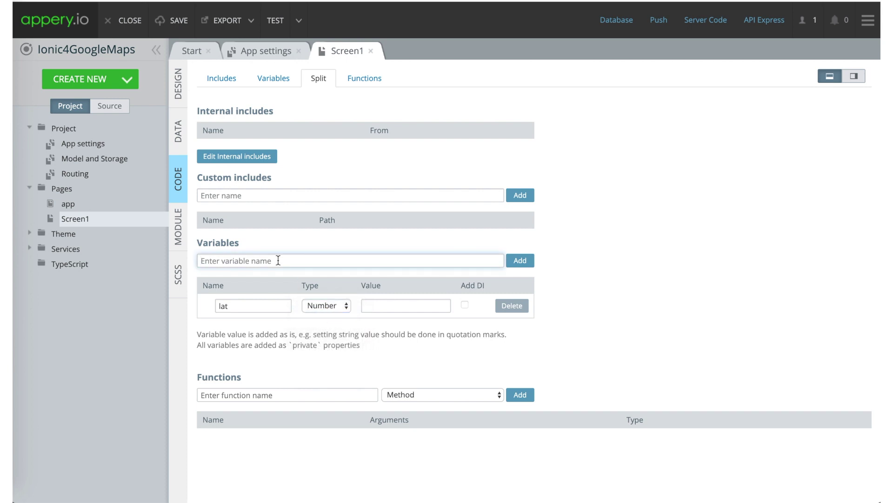
pyautogui.write('lng')
pyautogui.click(521, 261)
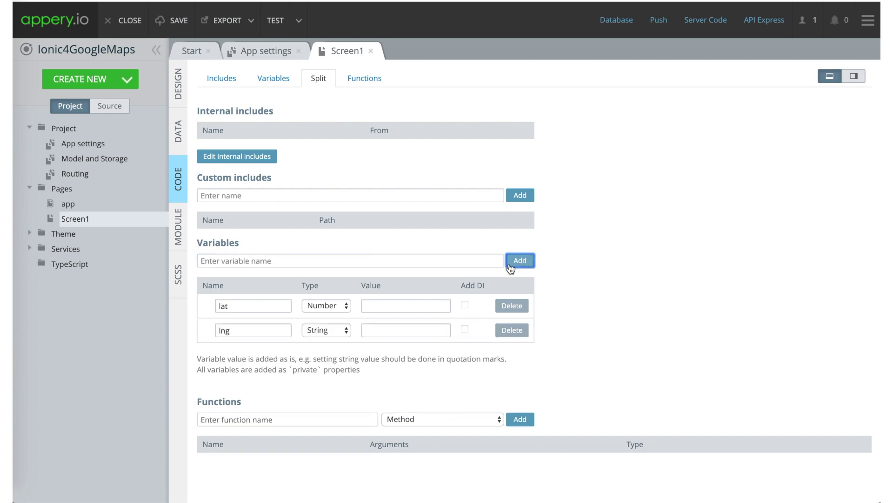
pyautogui.click(309, 330)
pyautogui.click(315, 343)
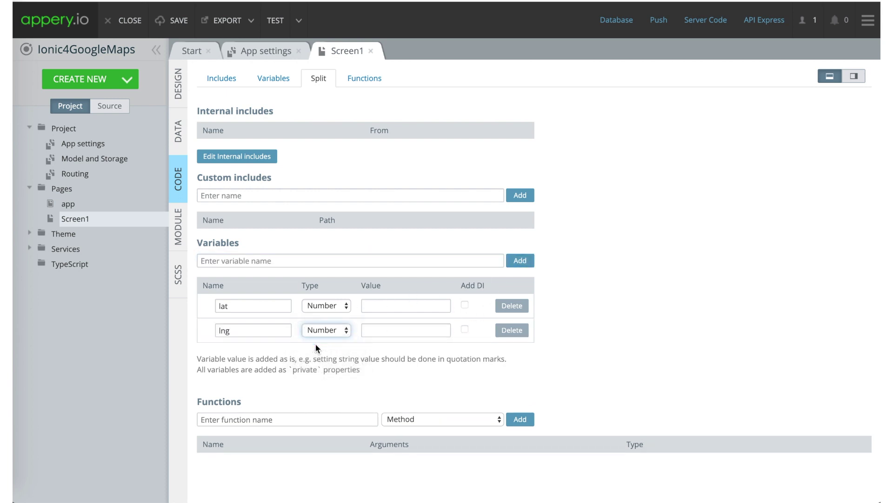
pyautogui.click(184, 22)
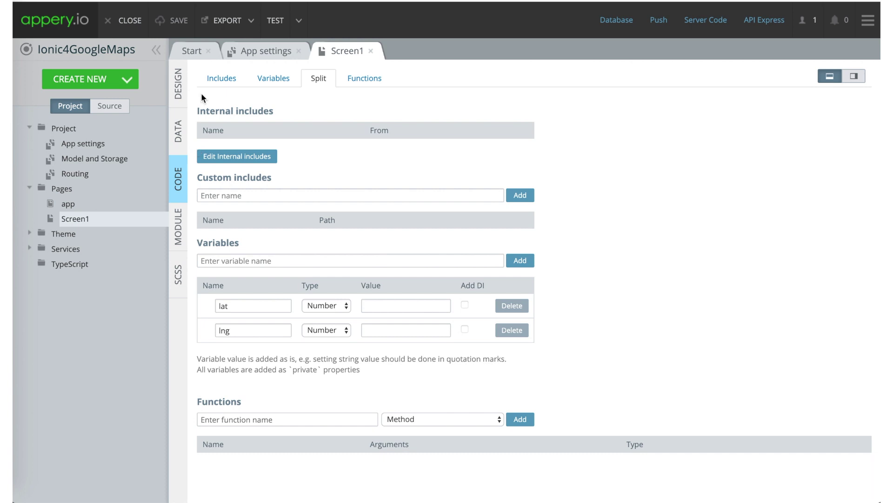
# Set the Google Map's view point latitude to the variable lat in Screen1's design
pyautogui.click(178, 85)
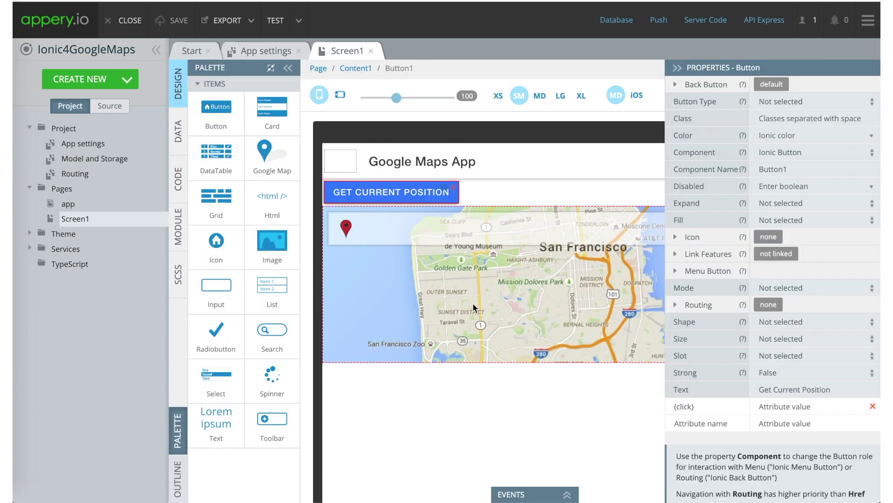
pyautogui.click(461, 296)
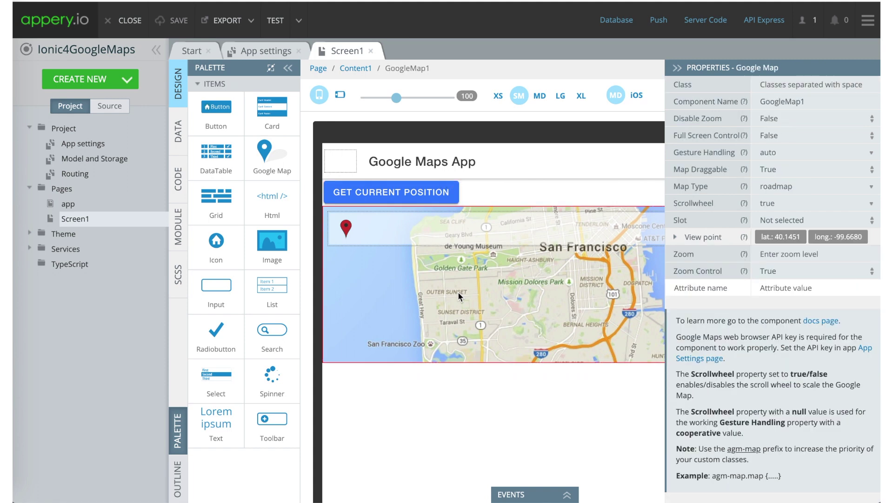
pyautogui.click(677, 237)
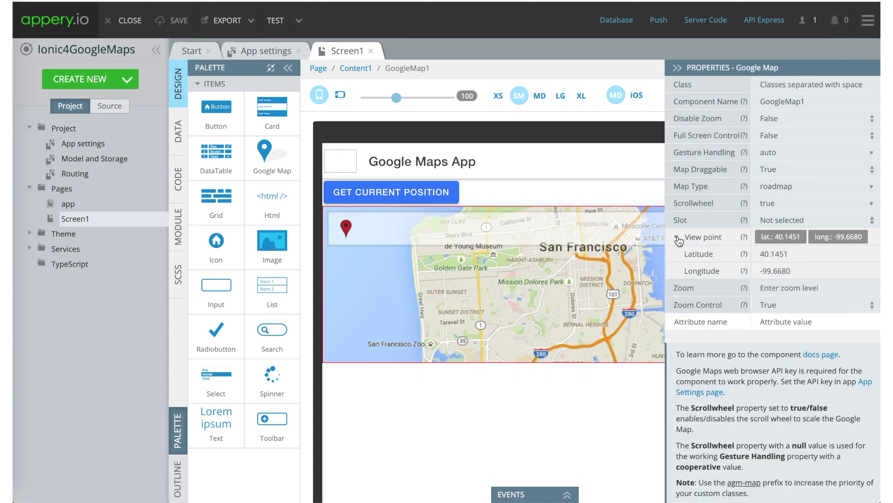
pyautogui.click(794, 255)
pyautogui.moveTo(794, 256); pyautogui.dragTo(755, 248)
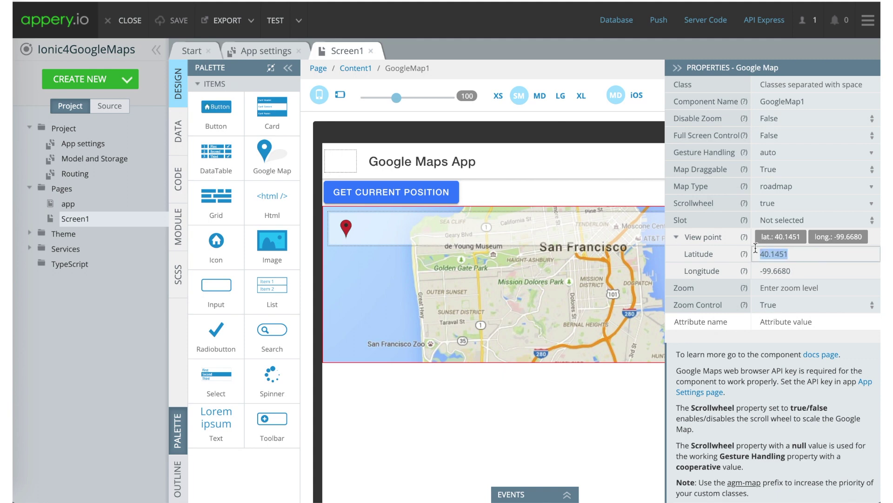
pyautogui.write('l')
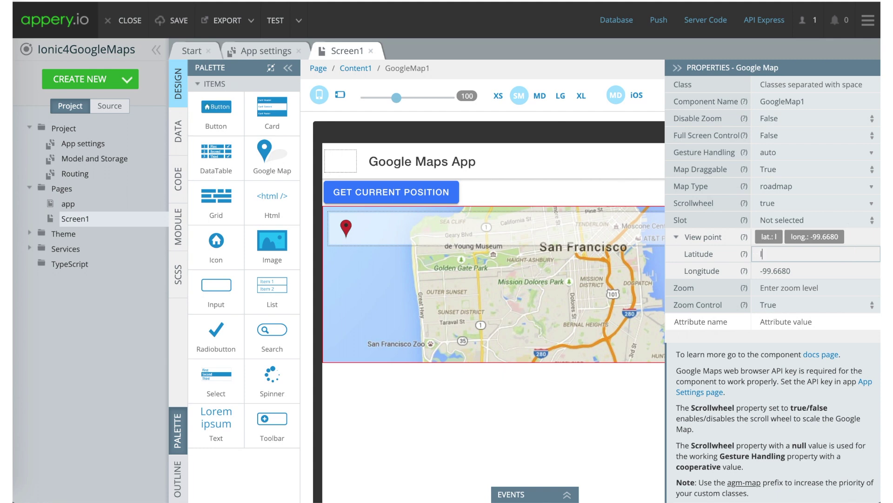
pyautogui.write('at')
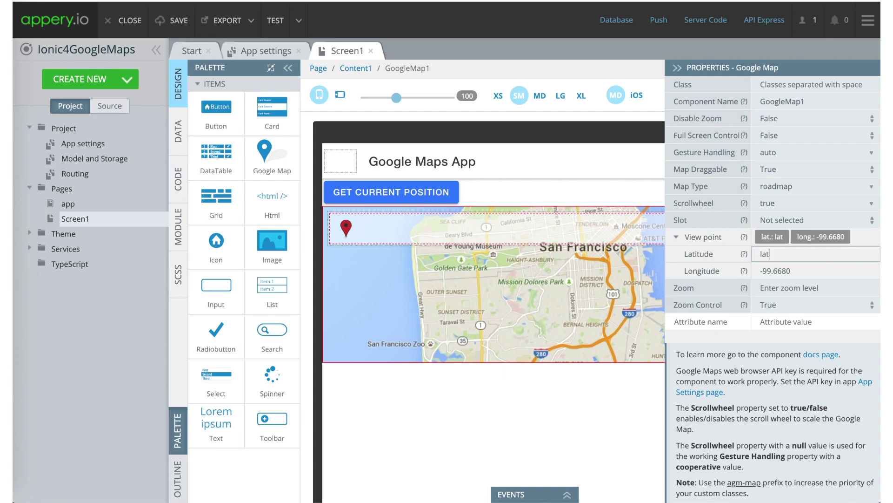
# Set the Google Map's view point longitude to the variable lng
pyautogui.click(800, 272)
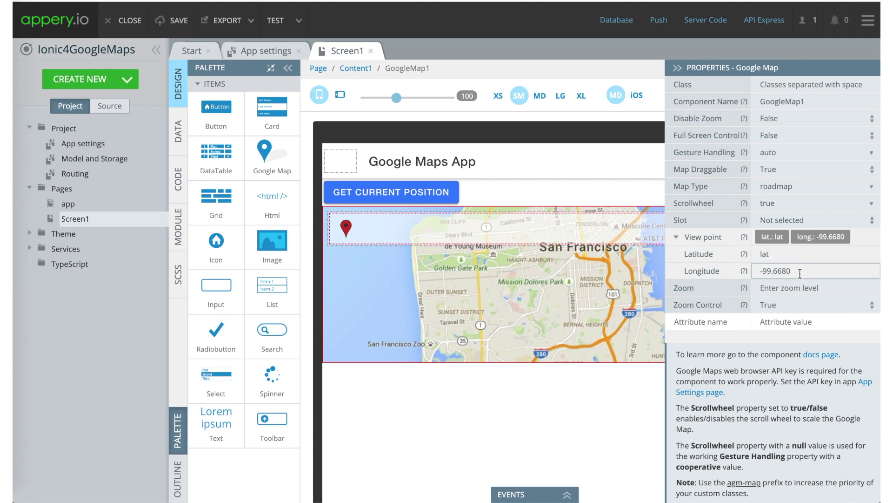
pyautogui.press('BackSpace')
pyautogui.press('BackSpace')
pyautogui.press('BackSpace')
pyautogui.press('BackSpace')
pyautogui.press('BackSpace')
pyautogui.press('BackSpace')
pyautogui.press('BackSpace')
pyautogui.press('BackSpace')
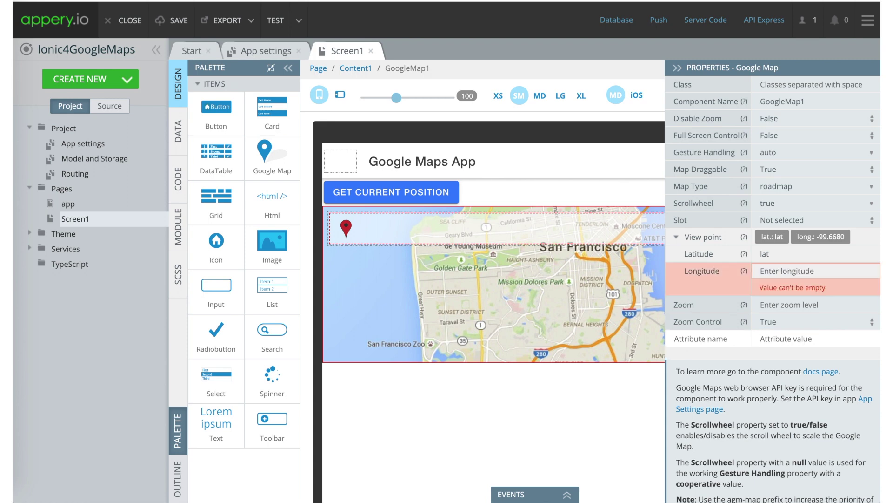
pyautogui.write('l')
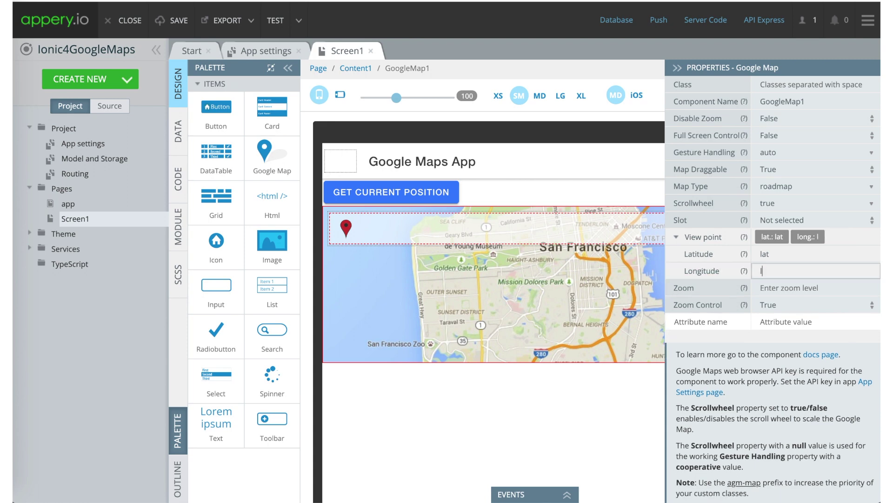
pyautogui.write('ng')
# Set the latitude in the map marker's coordinates to lat
pyautogui.click(348, 229)
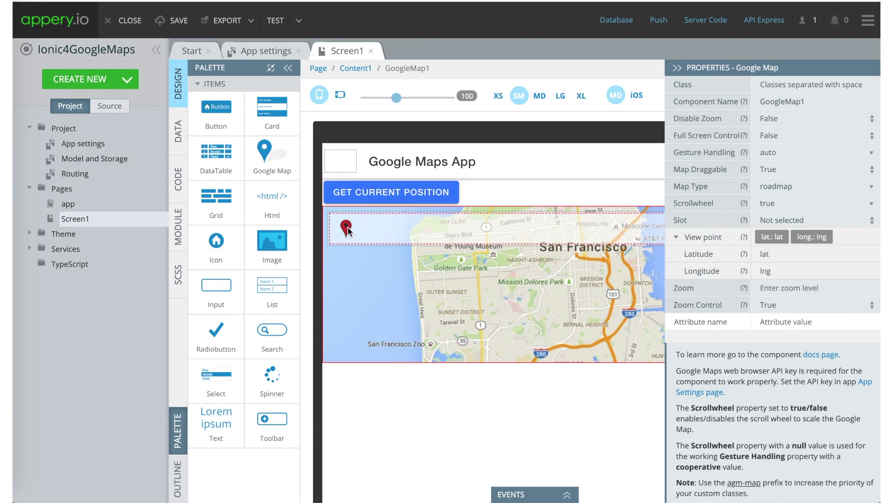
pyautogui.click(348, 229)
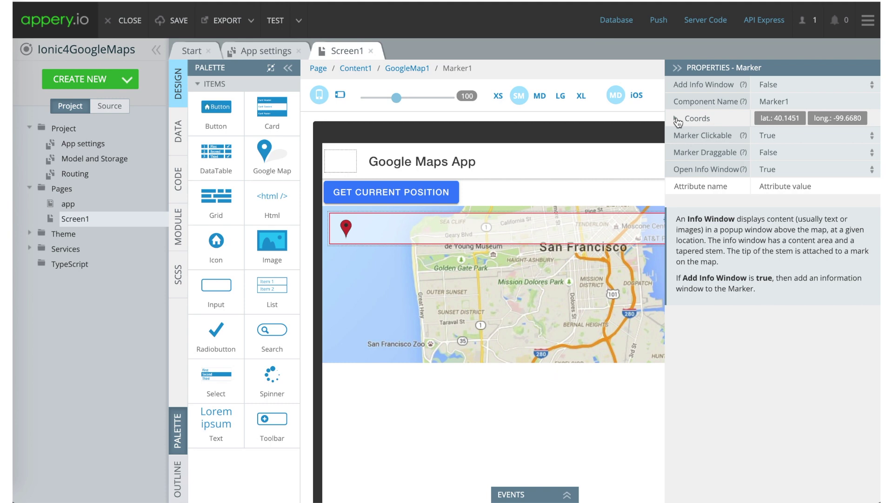
pyautogui.click(676, 119)
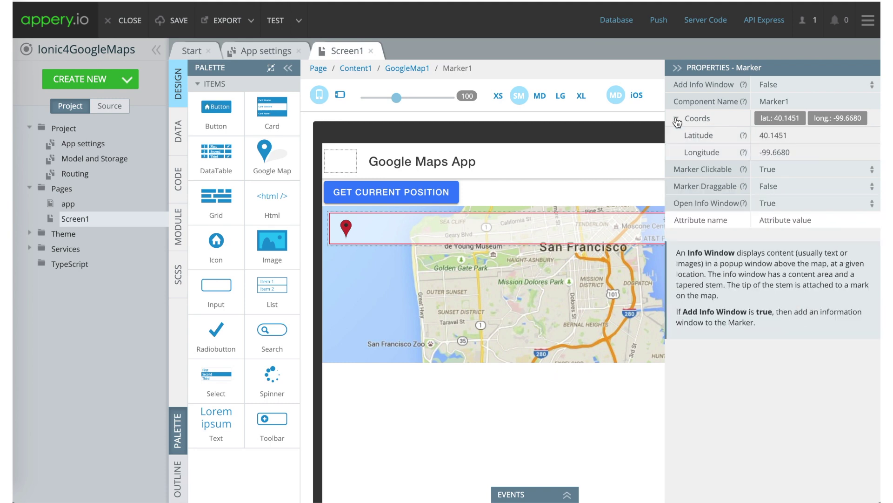
pyautogui.click(803, 137)
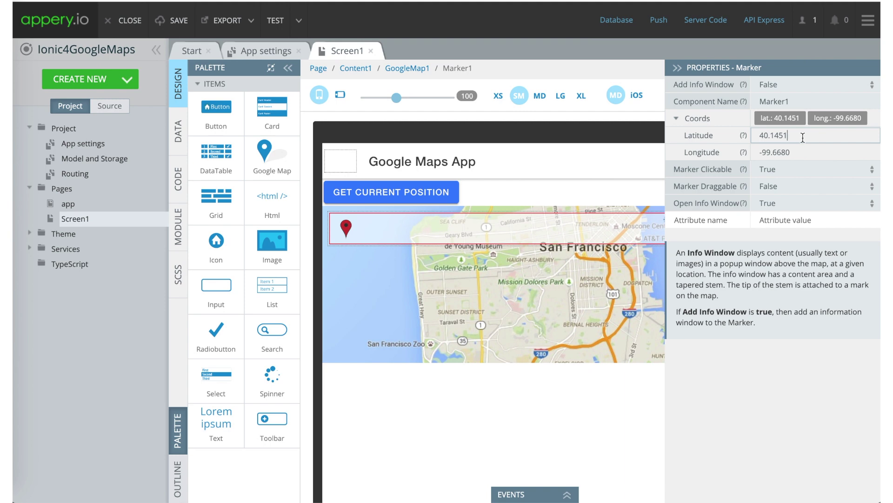
pyautogui.press('BackSpace')
pyautogui.press('BackSpace')
pyautogui.press('BackSpace')
pyautogui.press('BackSpace')
pyautogui.press('BackSpace')
pyautogui.press('BackSpace')
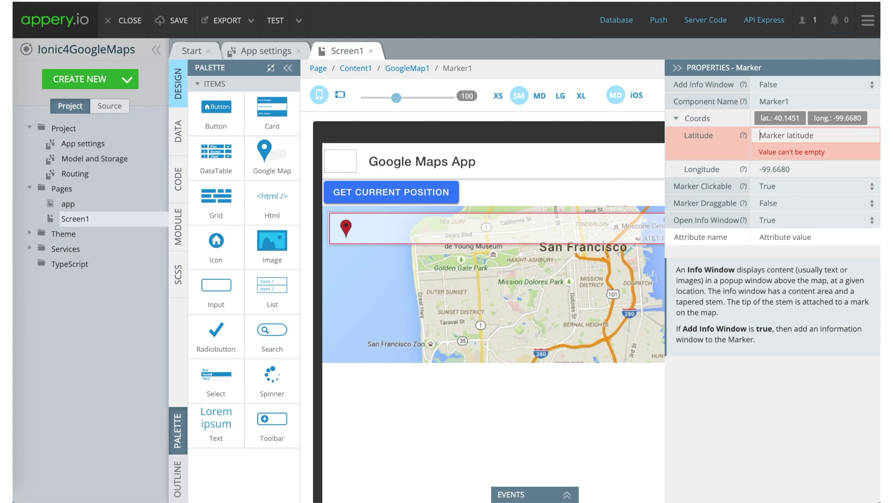
pyautogui.write('lat')
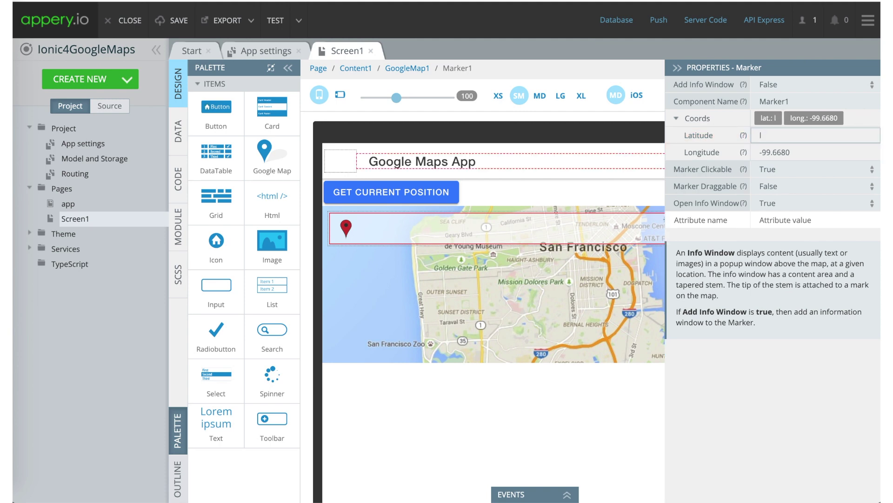
# Set the longitude in the map marker's coordinates to lng
pyautogui.click(823, 152)
pyautogui.press('BackSpace')
pyautogui.press('BackSpace')
pyautogui.press('BackSpace')
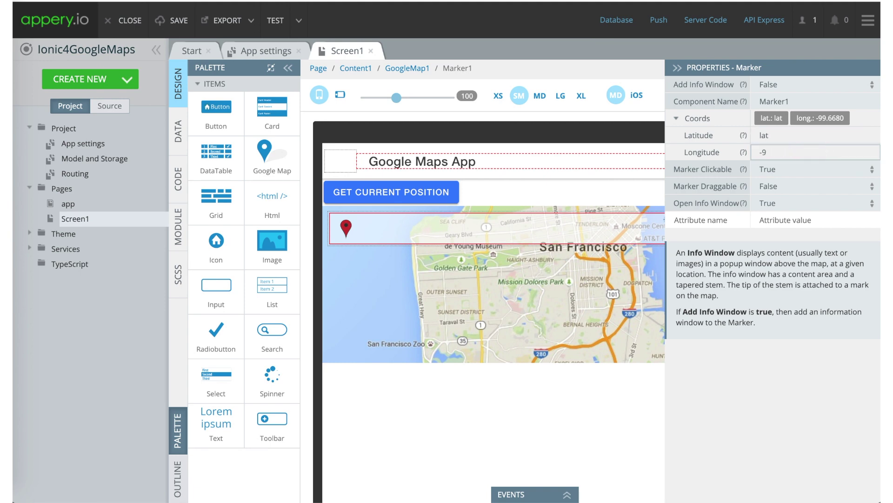
pyautogui.press('BackSpace')
pyautogui.press('BackSpace')
pyautogui.write('lng')
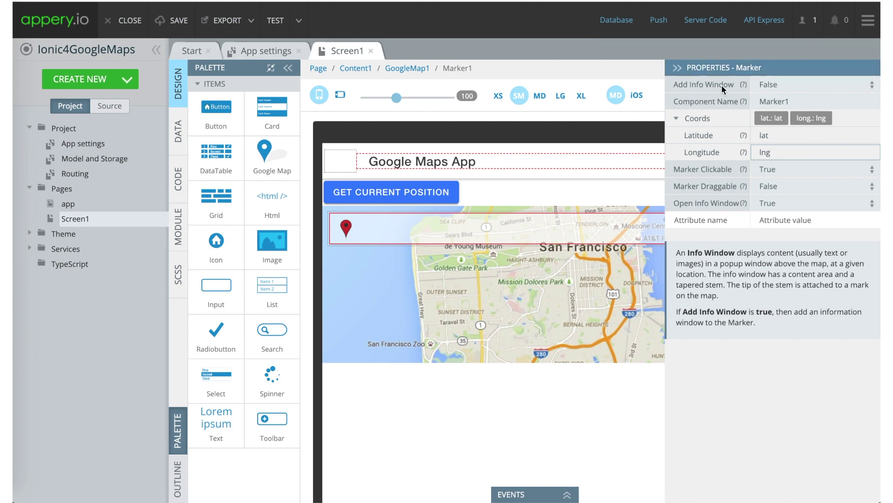
# Add a Run TypeScript action to the button's click event that calls navigator.geolocation.getCurrentPosition(onSuccess, onError), with onSuccess storing lat and lng and onError logging the error
pyautogui.click(428, 195)
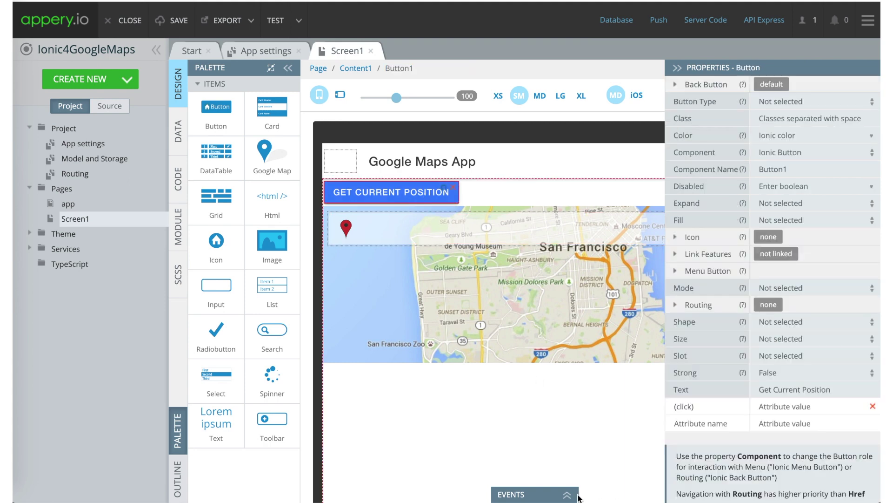
pyautogui.click(539, 495)
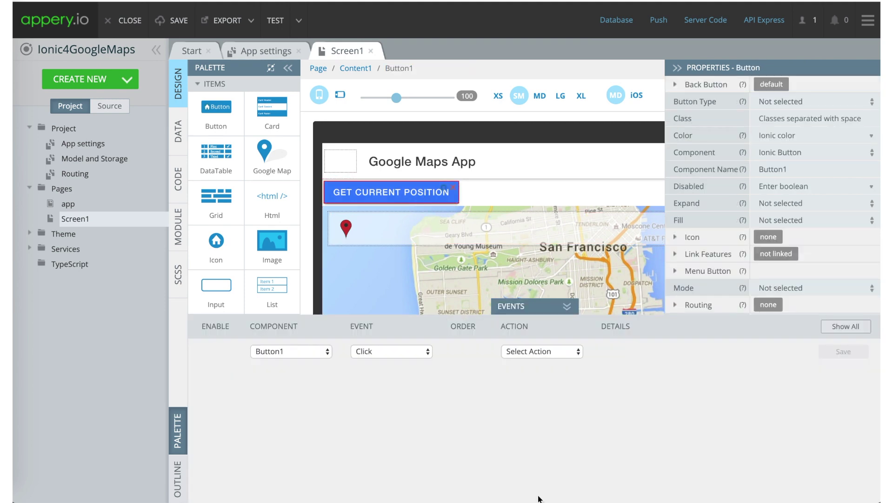
pyautogui.click(543, 352)
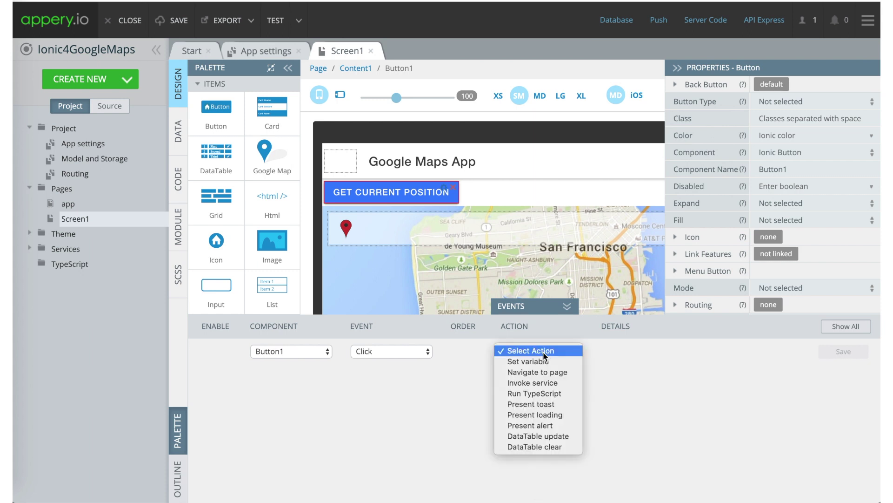
pyautogui.click(553, 397)
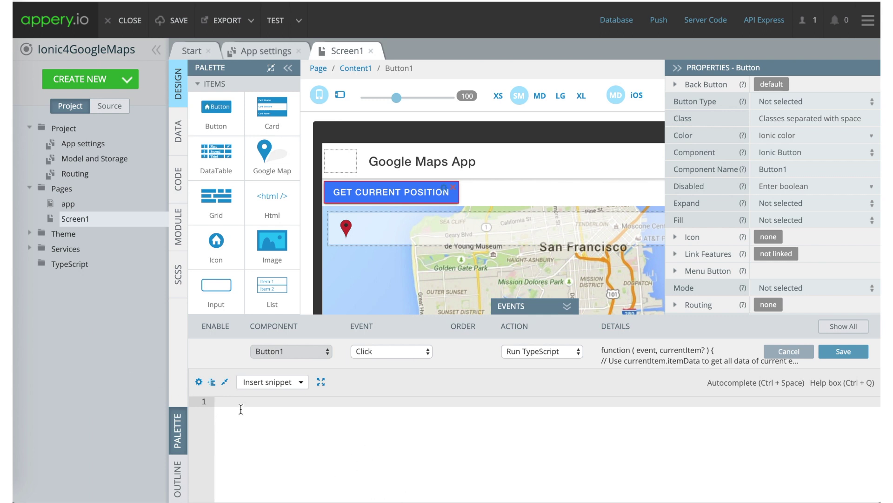
pyautogui.hotkey('ctrl', 'v')
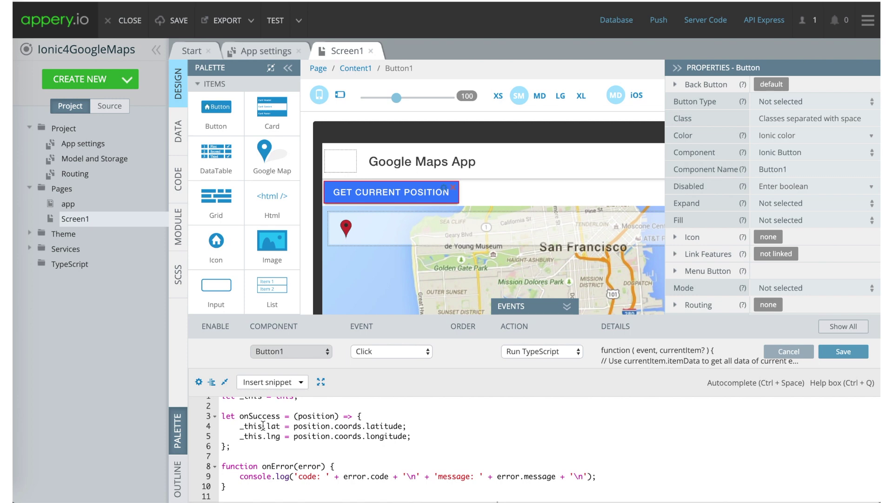
pyautogui.scroll(1, 264, 425)
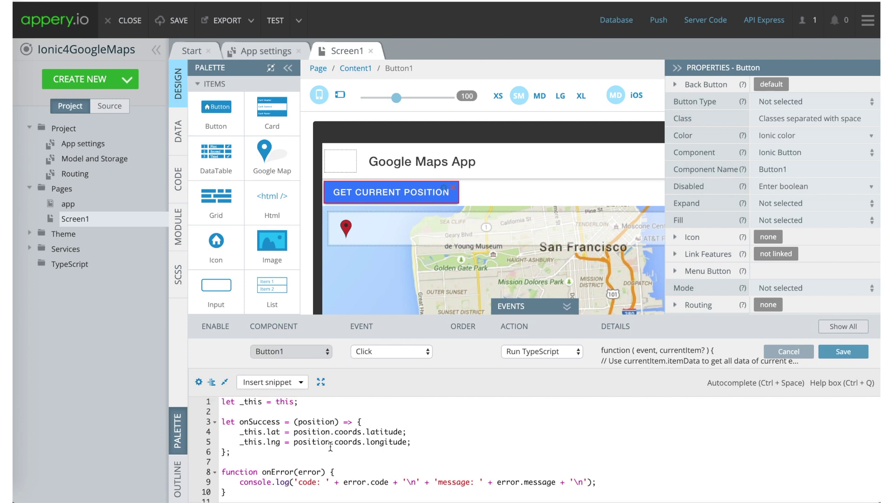
pyautogui.write('navigator.geolocation.getCurrentPosition(onSuccess, onError);')
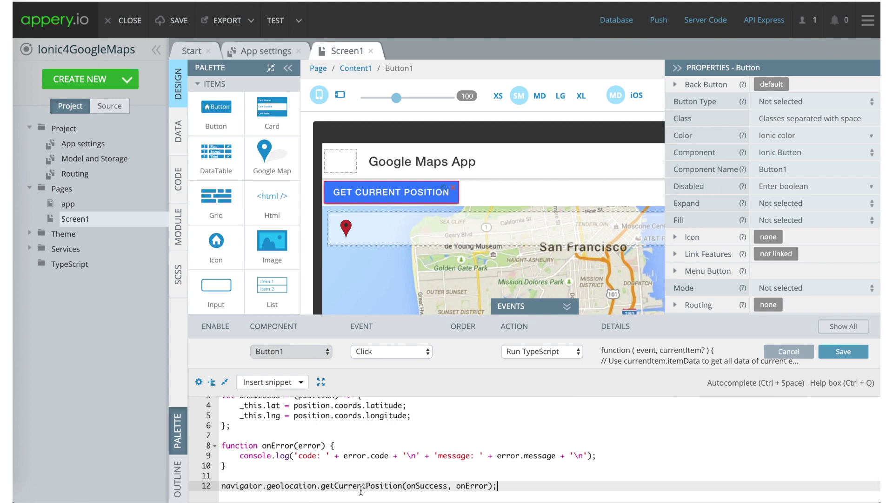
# Review the click handler's geolocation call, the lat and lng assignments in onSuccess, and the onError callback
pyautogui.doubleClick(297, 485)
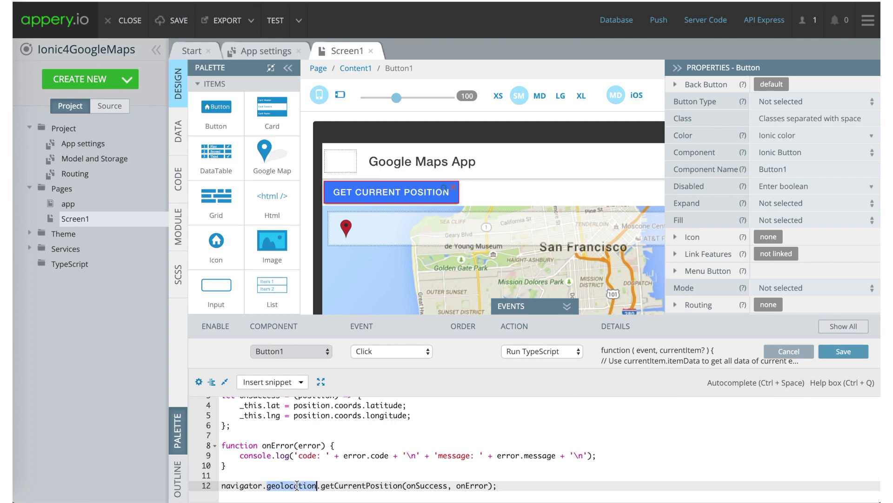
pyautogui.click(385, 485)
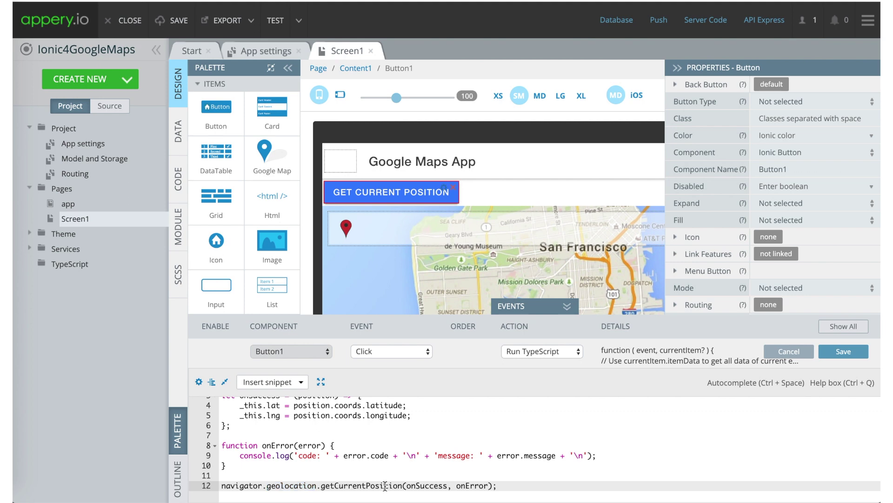
pyautogui.doubleClick(431, 484)
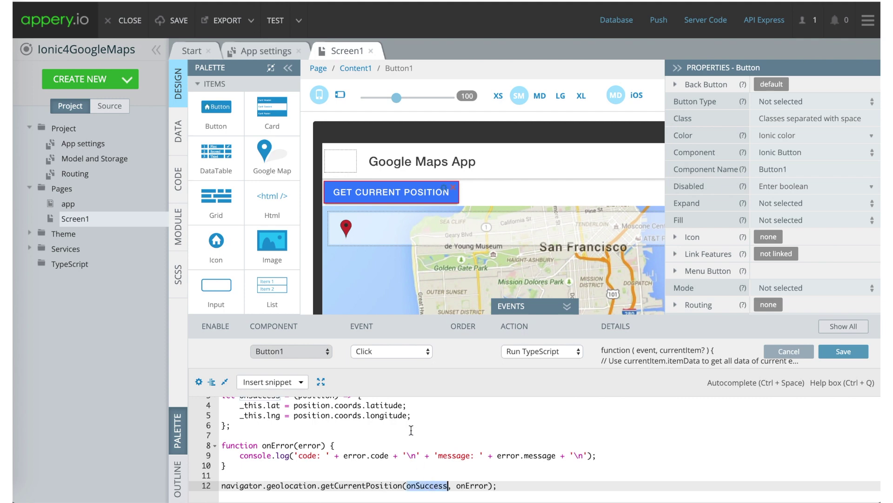
pyautogui.scroll(1, 409, 428)
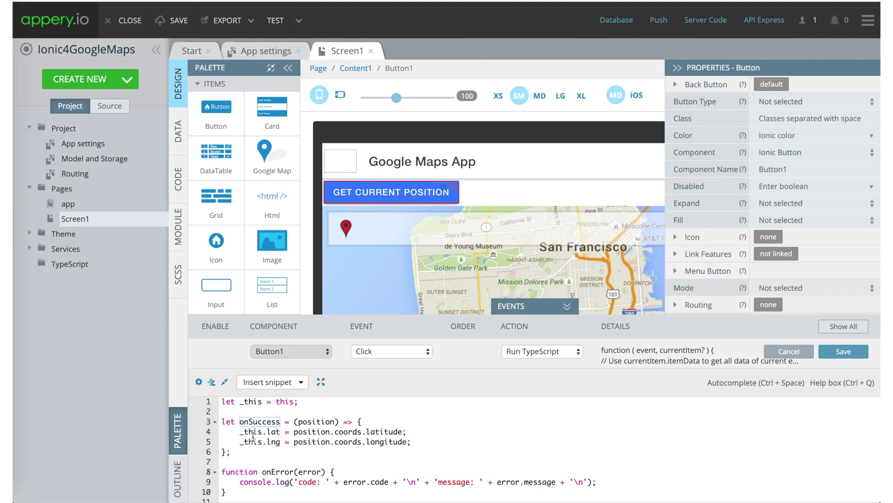
pyautogui.click(273, 433)
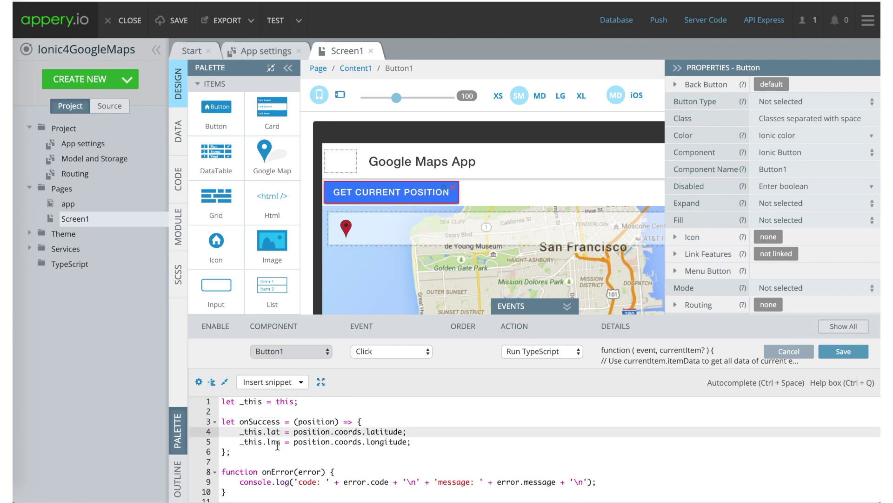
pyautogui.click(276, 442)
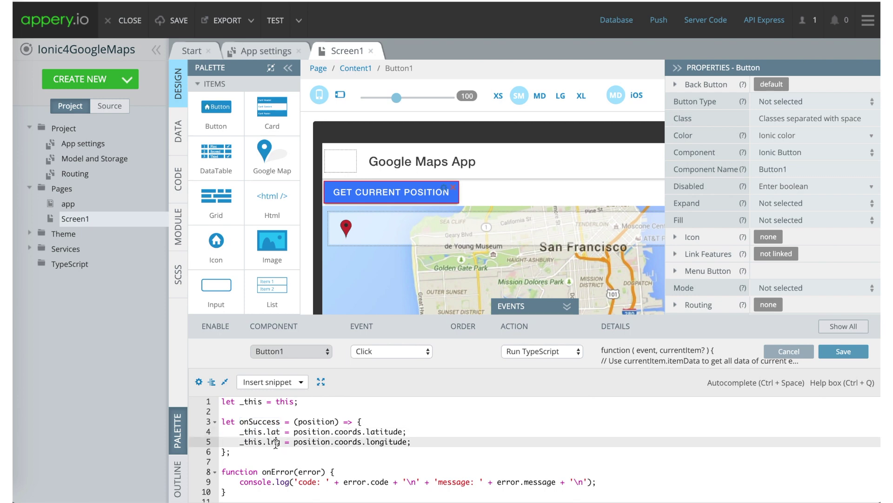
pyautogui.scroll(-2, 381, 489)
pyautogui.doubleClick(482, 486)
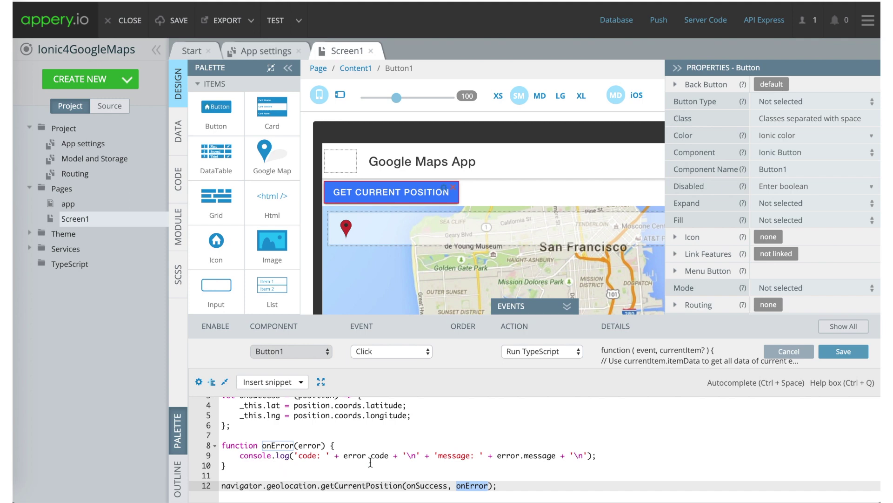
# Save the button's click handler and the project, and try Get Current Position in the app test preview
pyautogui.click(844, 352)
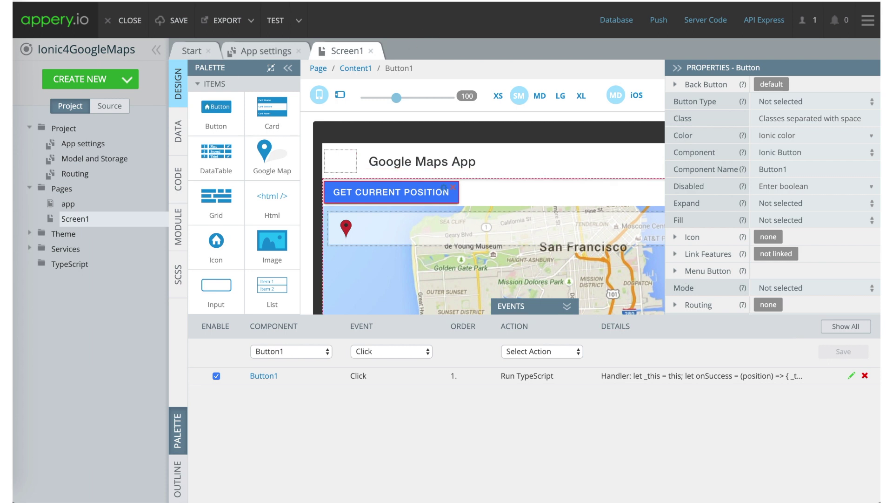
pyautogui.click(181, 22)
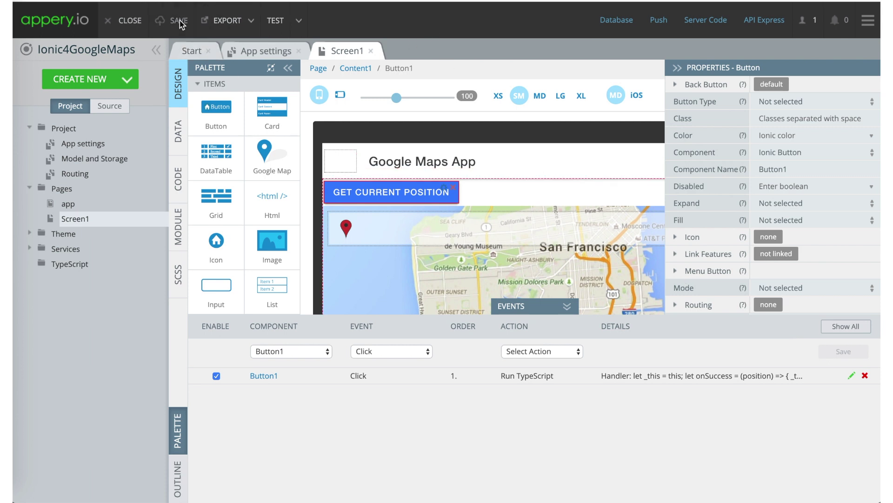
pyautogui.click(278, 23)
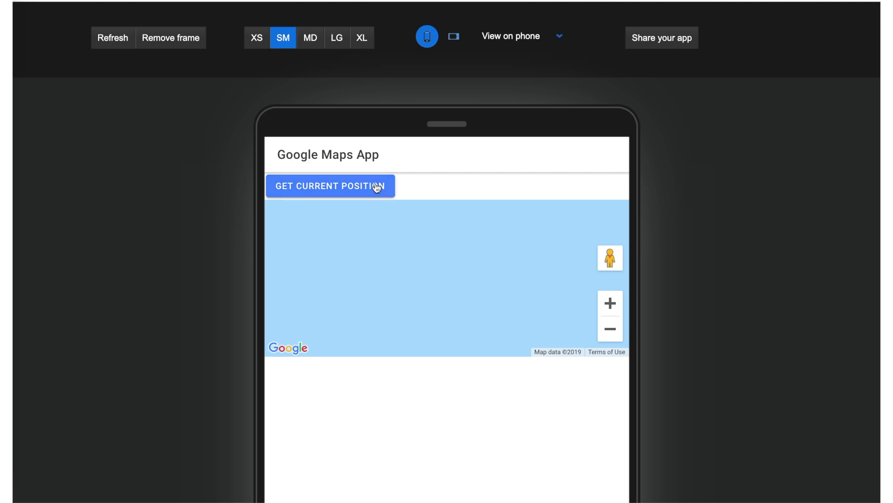
pyautogui.click(345, 187)
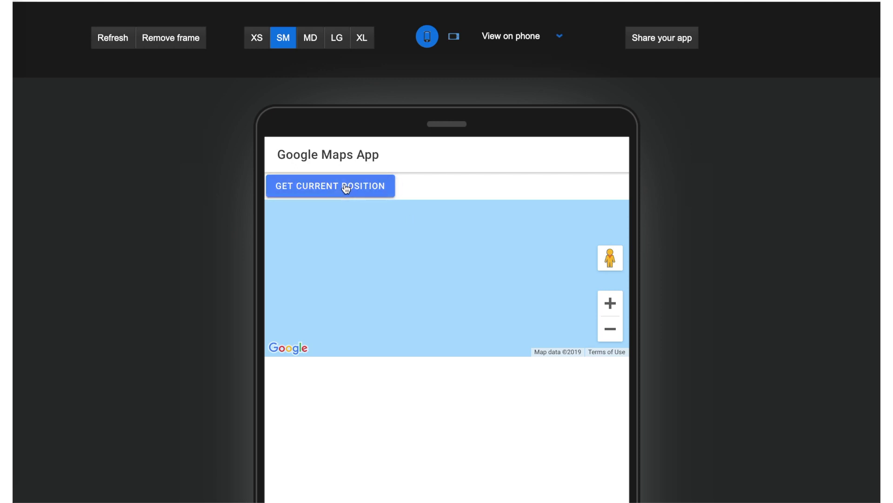